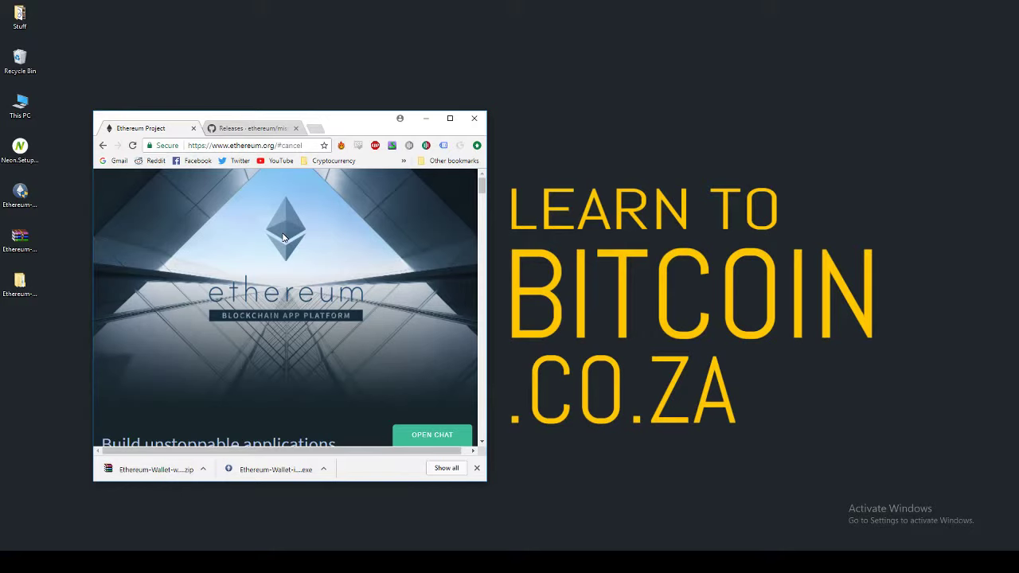
Maximize the Chrome window showing the ethereum.org home page
{"action": "left_click", "coordinate": [451, 118]}
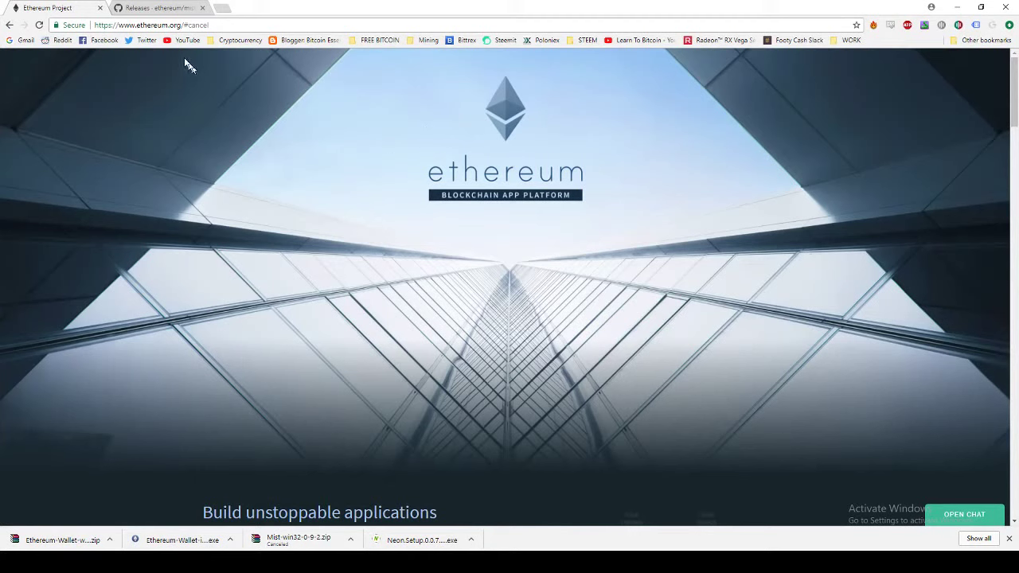
{"action": "left_click_drag", "start_coordinate": [183, 26], "coordinate": [236, 25]}
{"action": "key", "text": "BackSpace"}
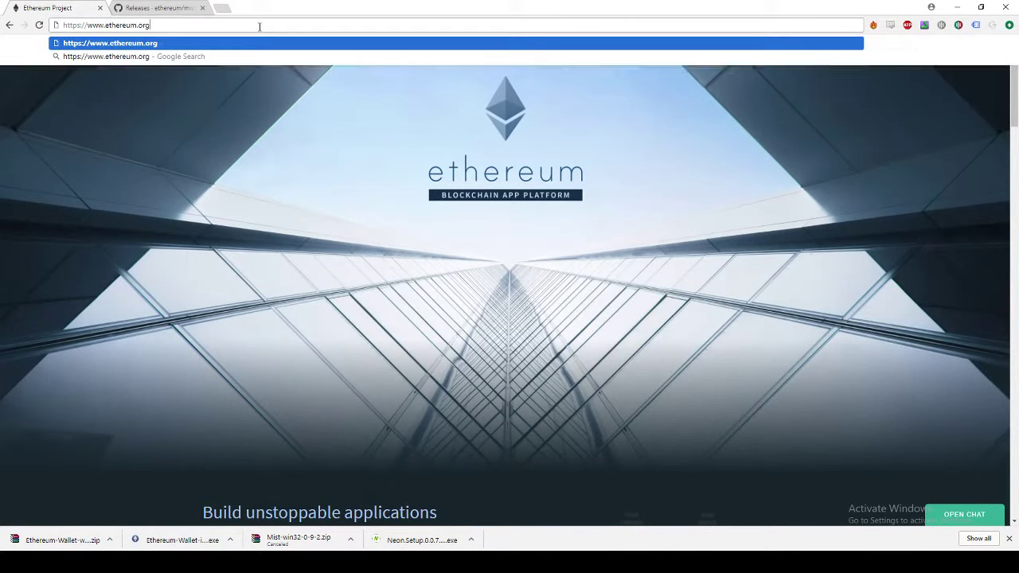
{"action": "key", "text": "Return"}
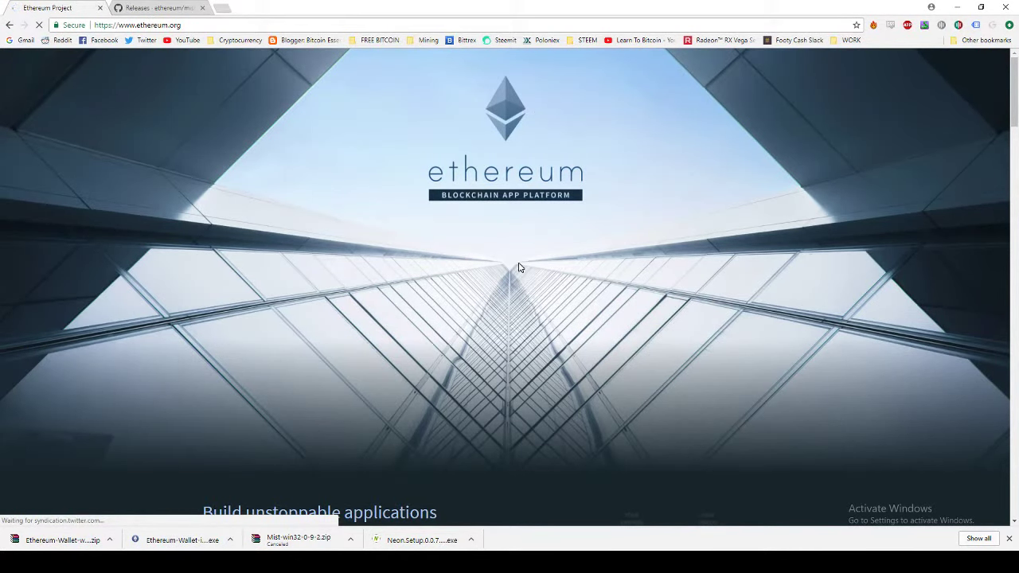
{"action": "scroll", "coordinate": [519, 267], "scroll_direction": "down", "scroll_amount": 3}
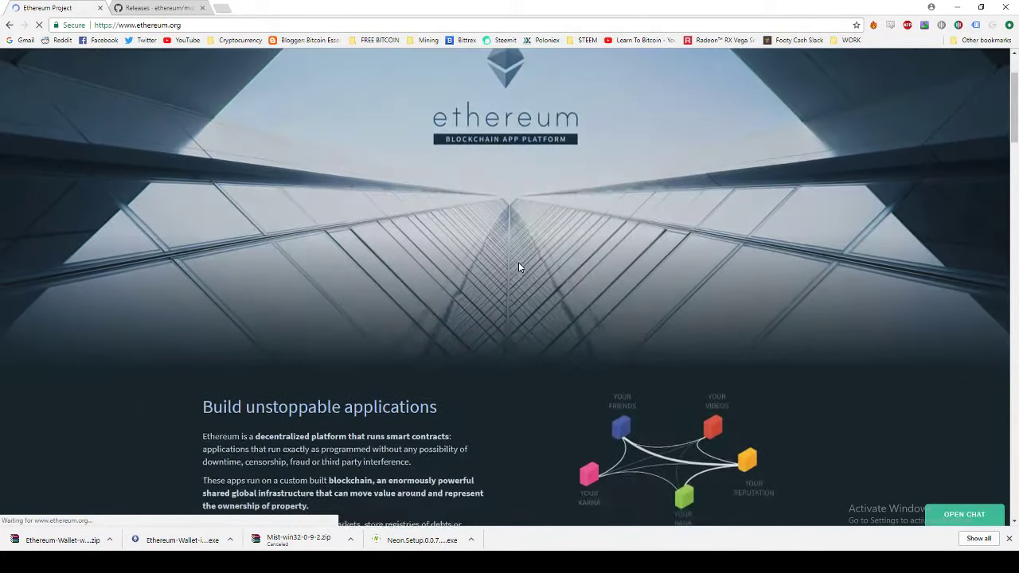
{"action": "scroll", "coordinate": [518, 267], "scroll_direction": "down", "scroll_amount": 2}
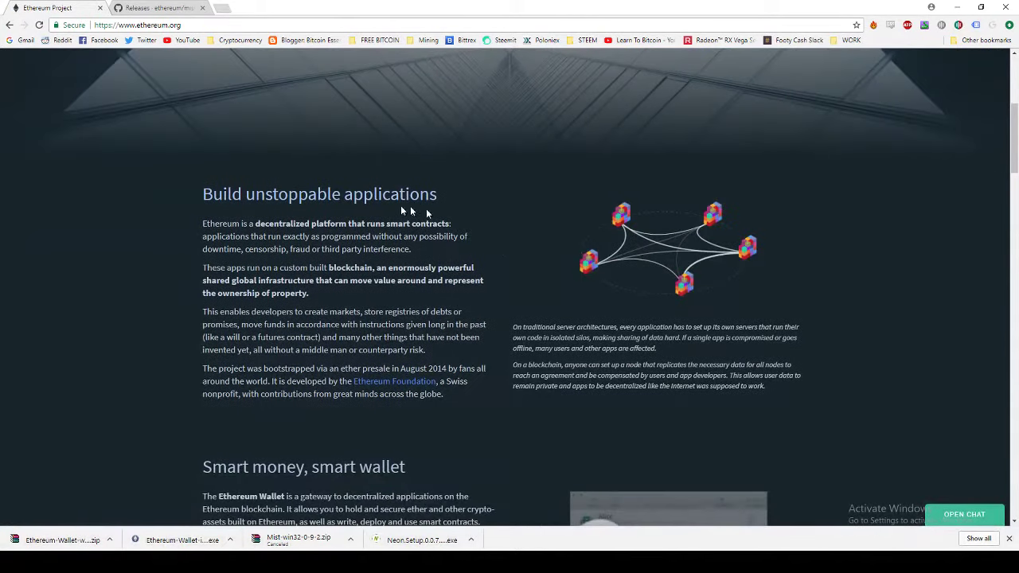
{"action": "left_click_drag", "start_coordinate": [213, 195], "coordinate": [421, 315]}
{"action": "scroll", "coordinate": [421, 311], "scroll_direction": "down", "scroll_amount": 2}
{"action": "scroll", "coordinate": [421, 315], "scroll_direction": "down", "scroll_amount": 1}
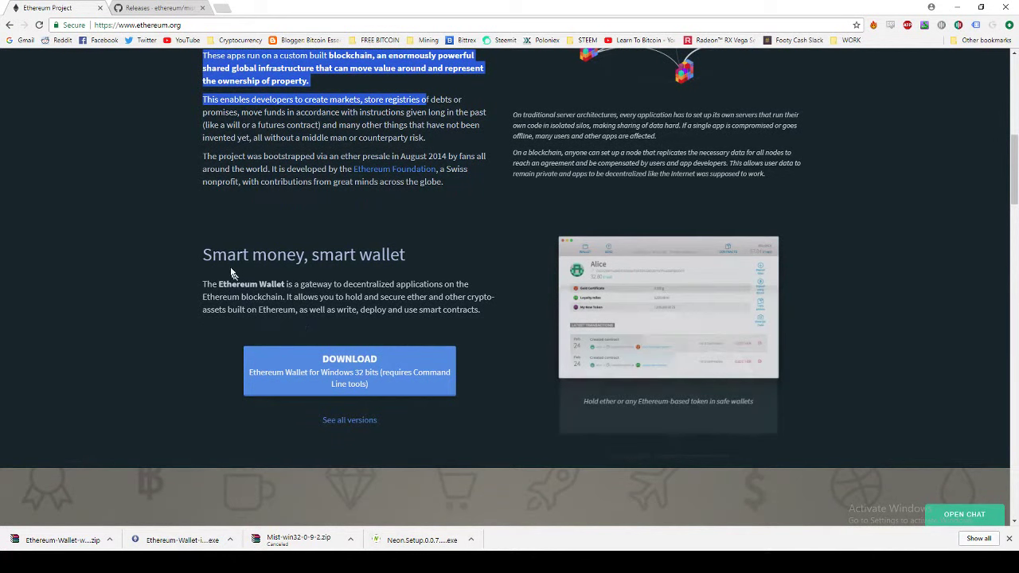
{"action": "left_click_drag", "start_coordinate": [222, 256], "coordinate": [372, 255]}
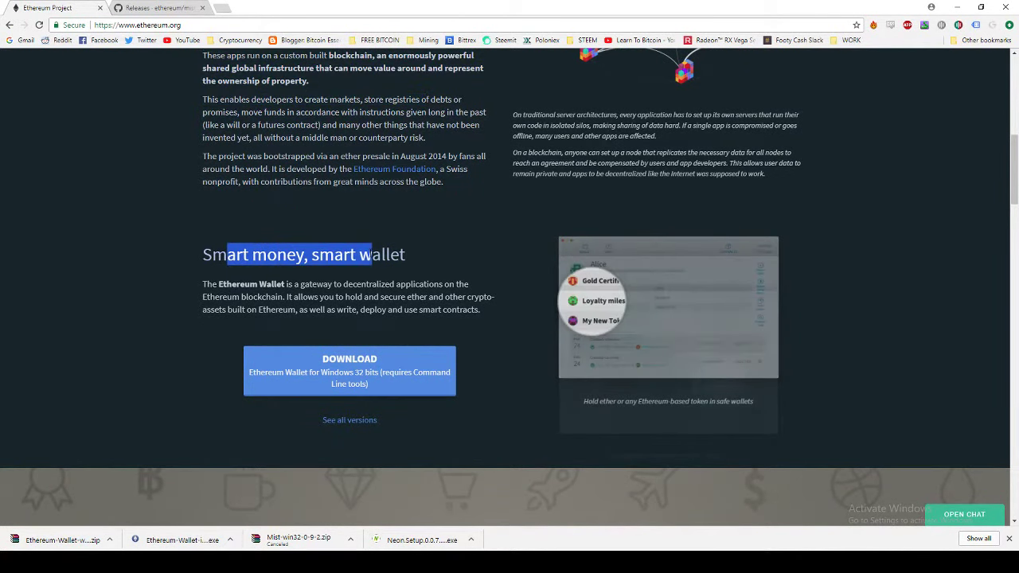
{"action": "scroll", "coordinate": [369, 252], "scroll_direction": "up", "scroll_amount": 1}
{"action": "scroll", "coordinate": [369, 253], "scroll_direction": "down", "scroll_amount": 2}
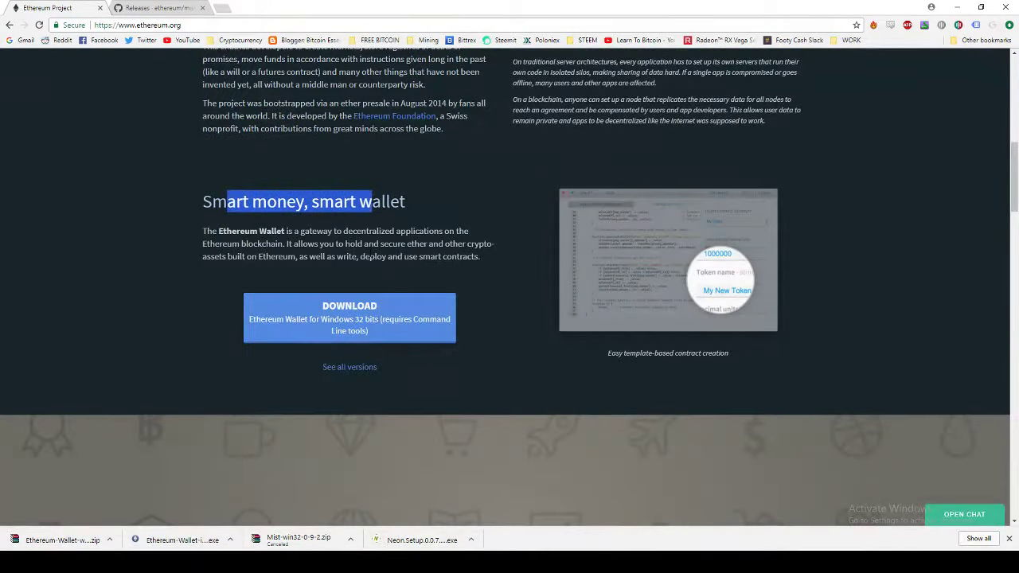
{"action": "left_click", "coordinate": [366, 253]}
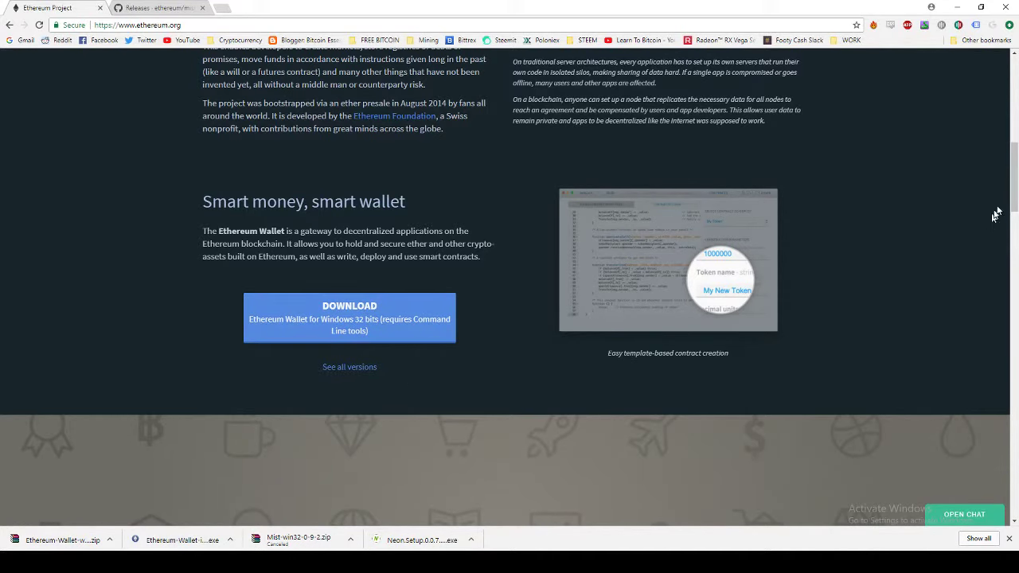
{"action": "left_click_drag", "start_coordinate": [1014, 208], "coordinate": [1016, 501]}
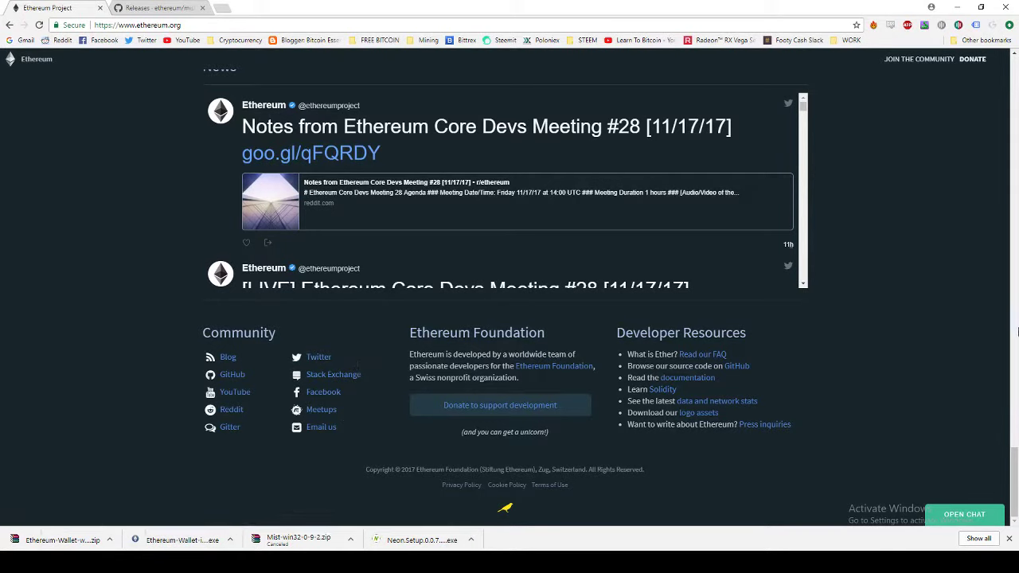
{"action": "left_click_drag", "start_coordinate": [1016, 463], "coordinate": [1010, 143]}
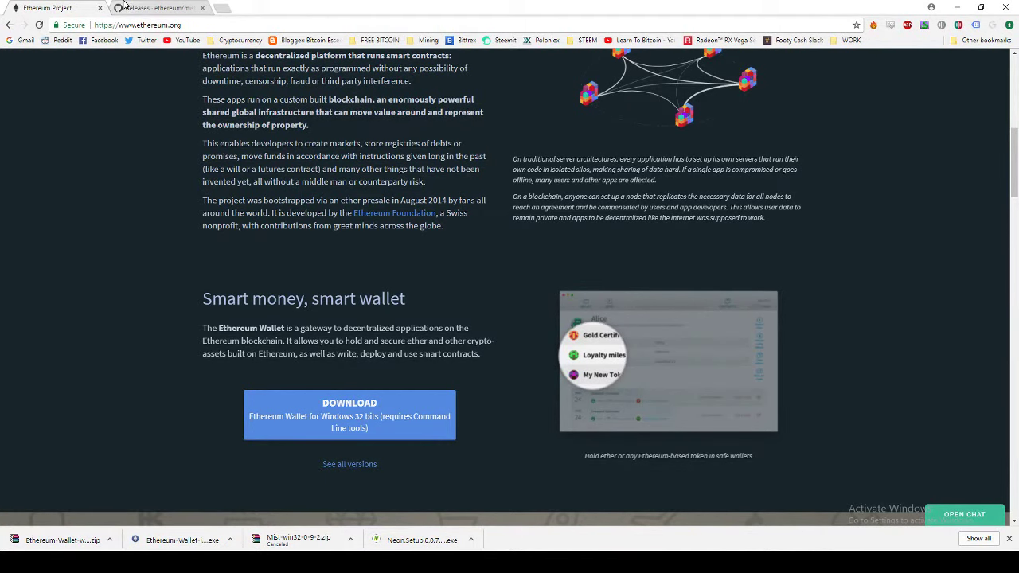
Switch to the Mist and Ethereum Wallet 0.9.2 GitHub releases page and scroll to its Downloads list
{"action": "left_click", "coordinate": [155, 7]}
{"action": "scroll", "coordinate": [347, 211], "scroll_direction": "up", "scroll_amount": 6}
{"action": "scroll", "coordinate": [348, 214], "scroll_direction": "up", "scroll_amount": 3}
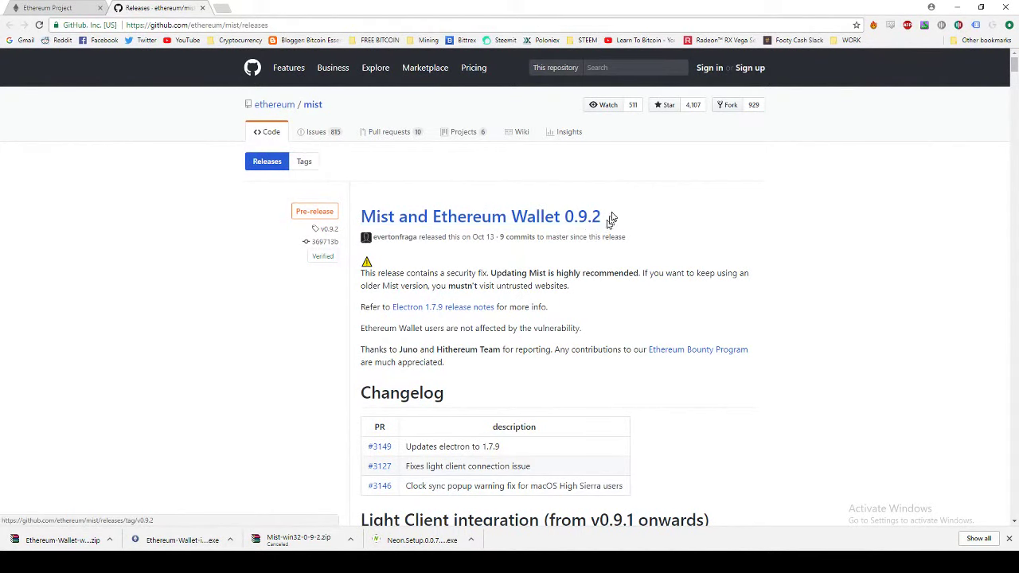
{"action": "scroll", "coordinate": [575, 230], "scroll_direction": "down", "scroll_amount": 4}
{"action": "scroll", "coordinate": [575, 230], "scroll_direction": "down", "scroll_amount": 7}
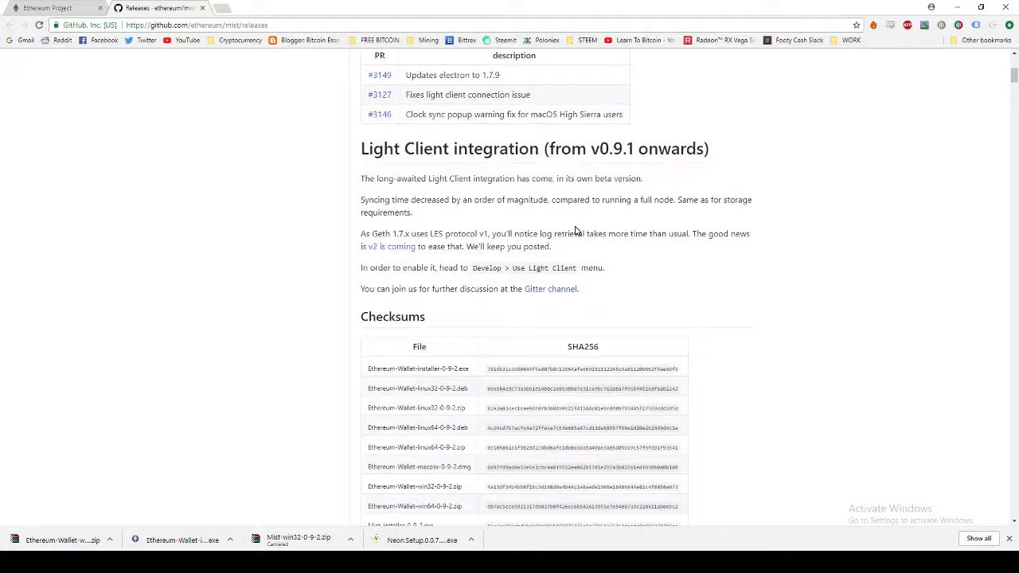
{"action": "scroll", "coordinate": [576, 230], "scroll_direction": "down", "scroll_amount": 1}
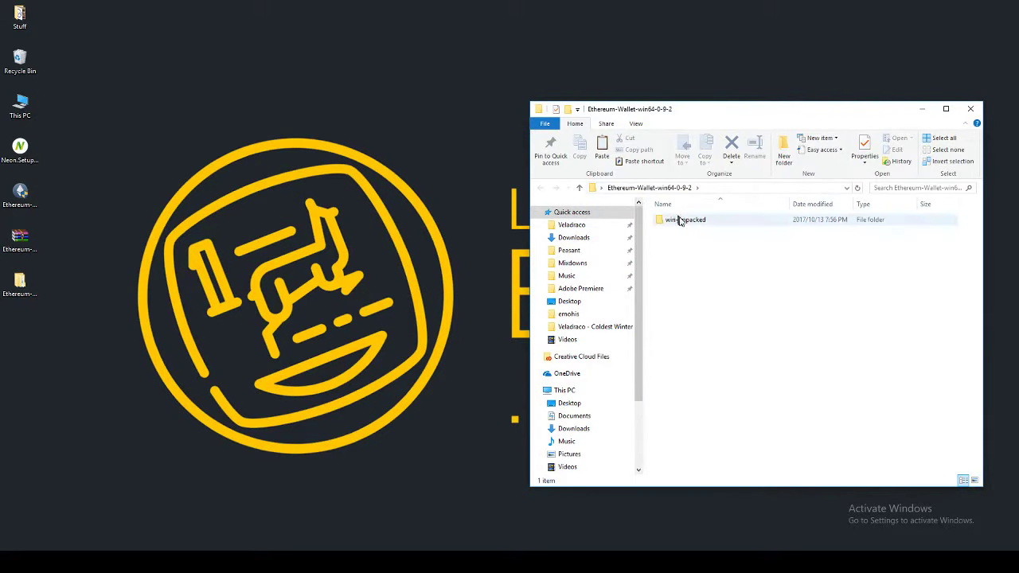
Open win-unpacked and launch the Ethereum Wallet application, allowing it past the security warning
{"action": "double_click", "coordinate": [682, 221]}
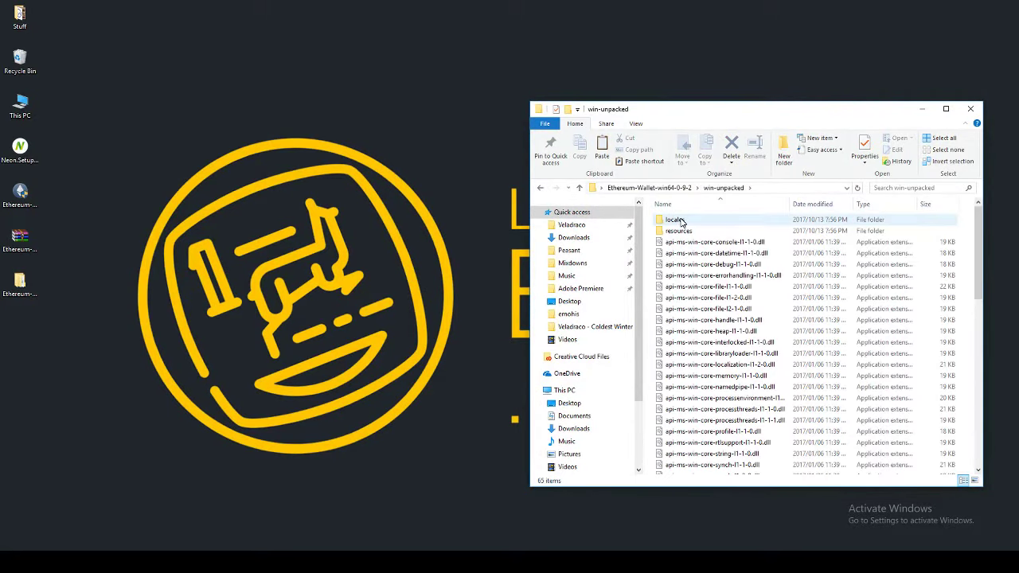
{"action": "scroll", "coordinate": [680, 221], "scroll_direction": "down", "scroll_amount": 9}
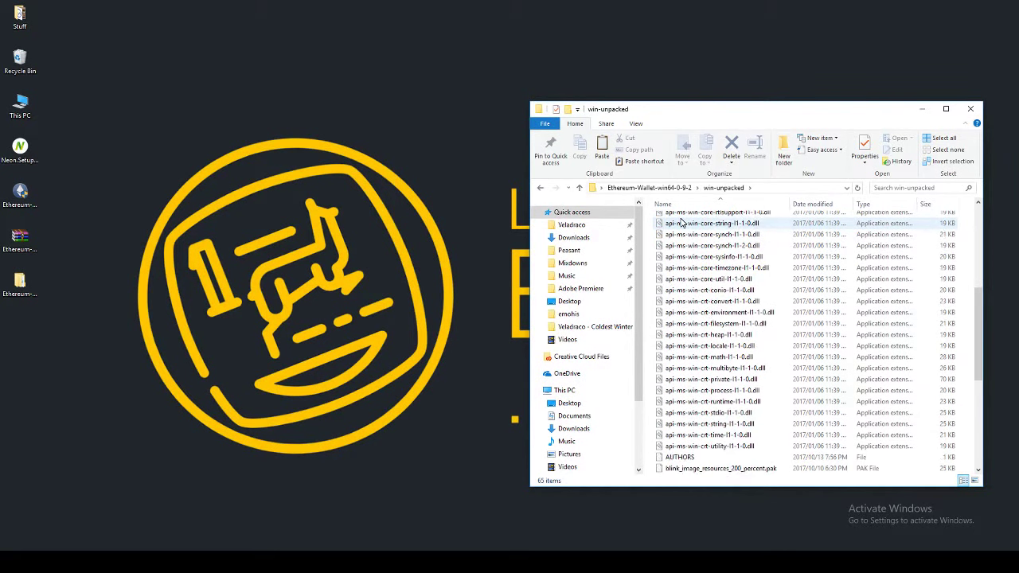
{"action": "scroll", "coordinate": [680, 221], "scroll_direction": "down", "scroll_amount": 5}
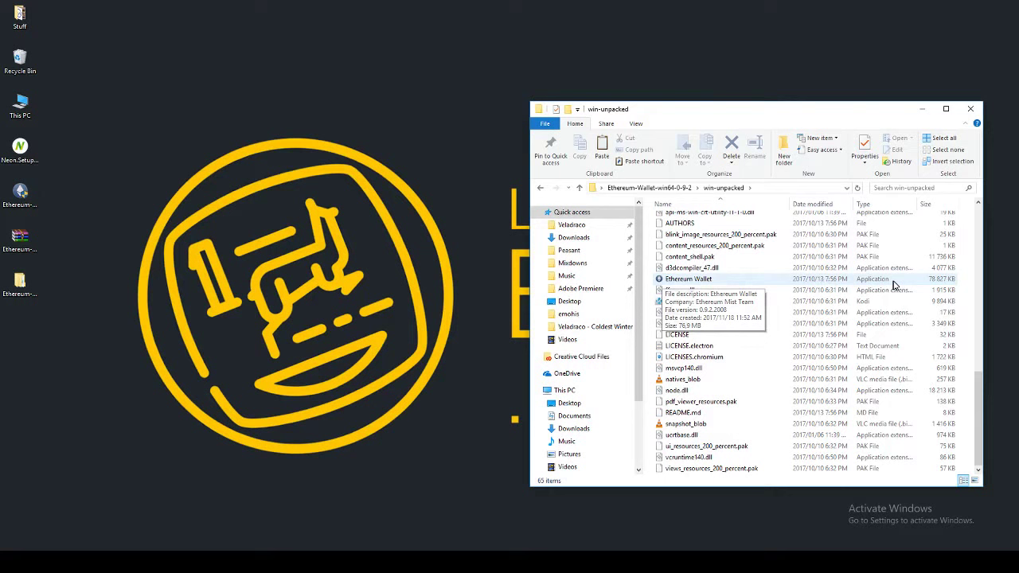
{"action": "double_click", "coordinate": [689, 281]}
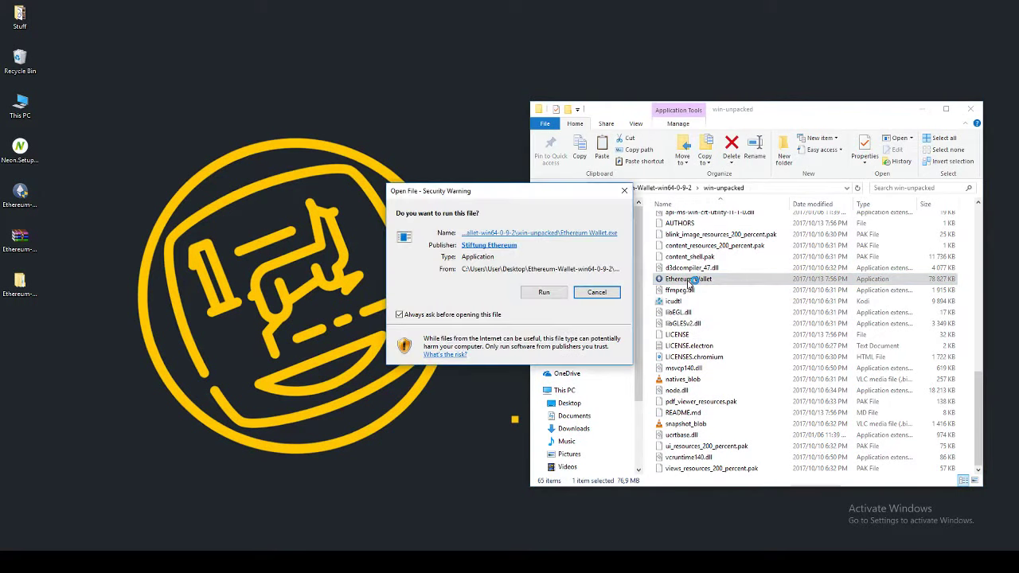
{"action": "left_click", "coordinate": [550, 292]}
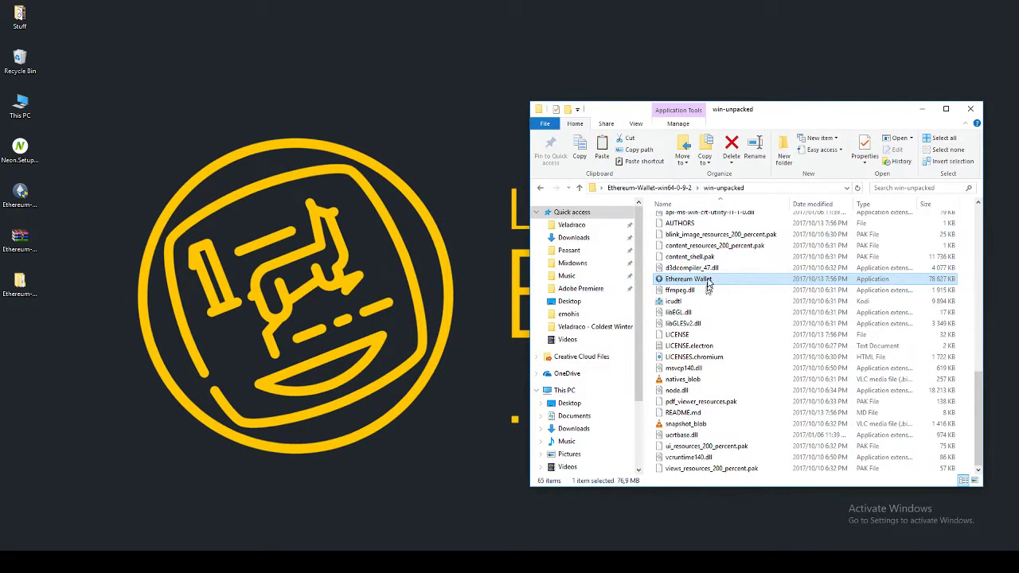
Minimize File Explorer so the Ethereum Wallet splash screen shows while the node seeks peers
{"action": "left_click", "coordinate": [923, 109]}
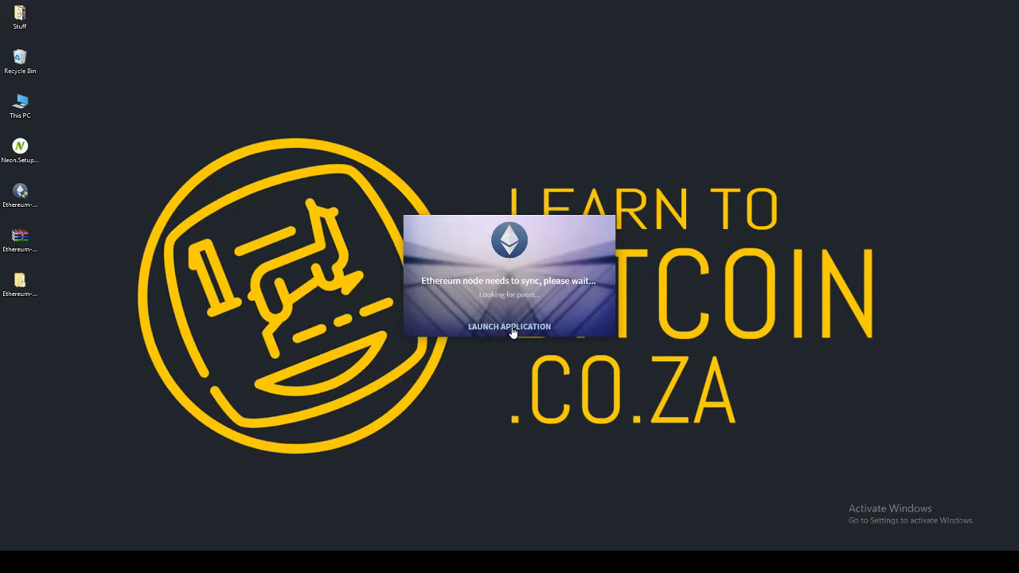
{"action": "left_click", "coordinate": [512, 328]}
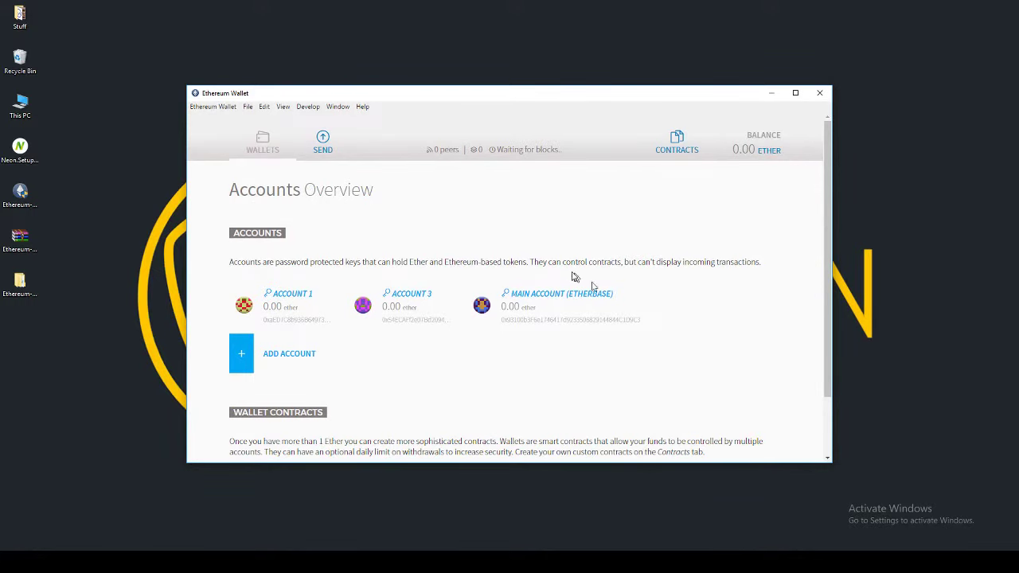
{"action": "scroll", "coordinate": [546, 269], "scroll_direction": "down", "scroll_amount": 2}
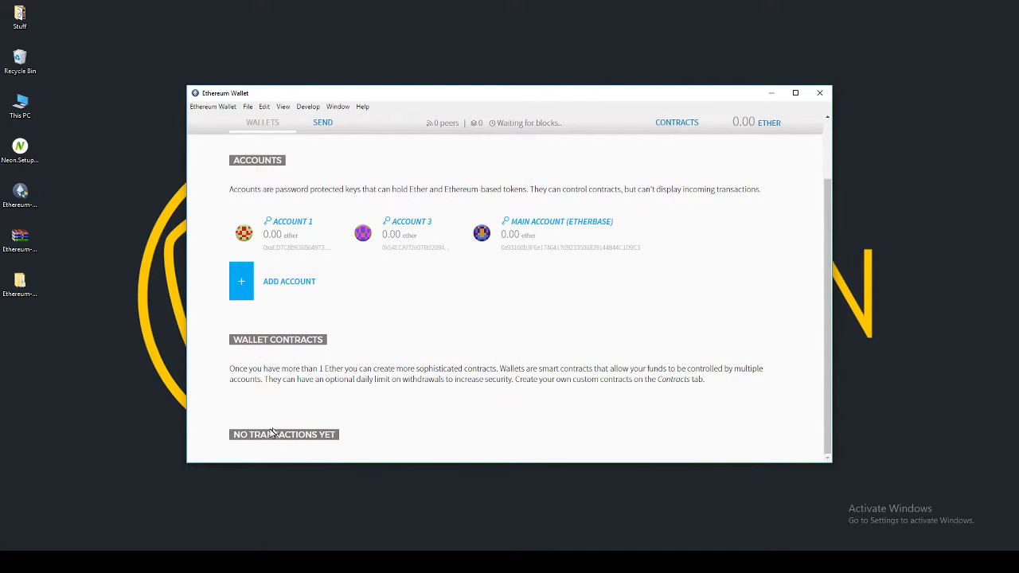
{"action": "scroll", "coordinate": [374, 389], "scroll_direction": "up", "scroll_amount": 2}
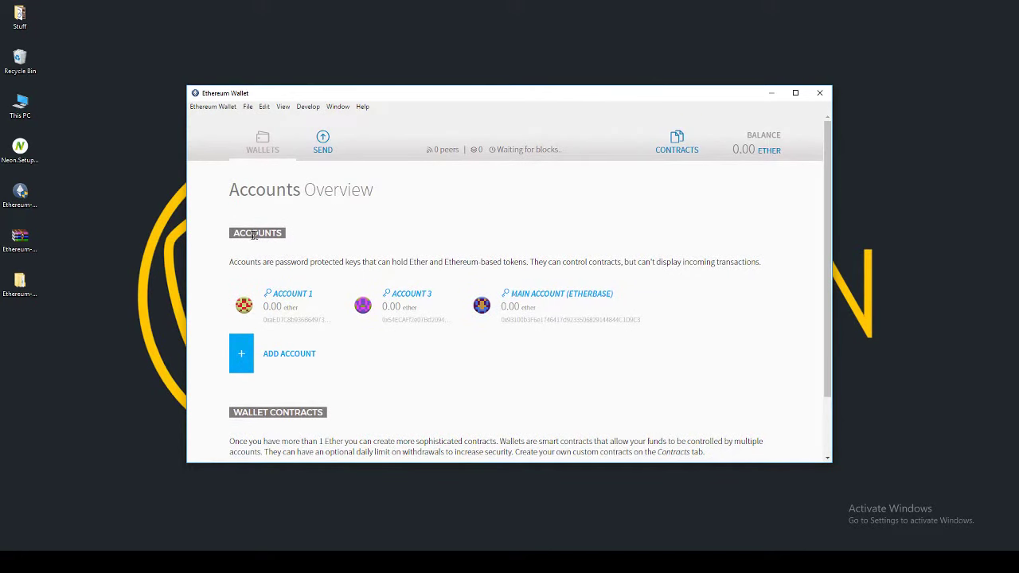
{"action": "left_click_drag", "start_coordinate": [237, 233], "coordinate": [316, 232]}
{"action": "left_click", "coordinate": [323, 258]}
{"action": "left_click_drag", "start_coordinate": [246, 261], "coordinate": [729, 261]}
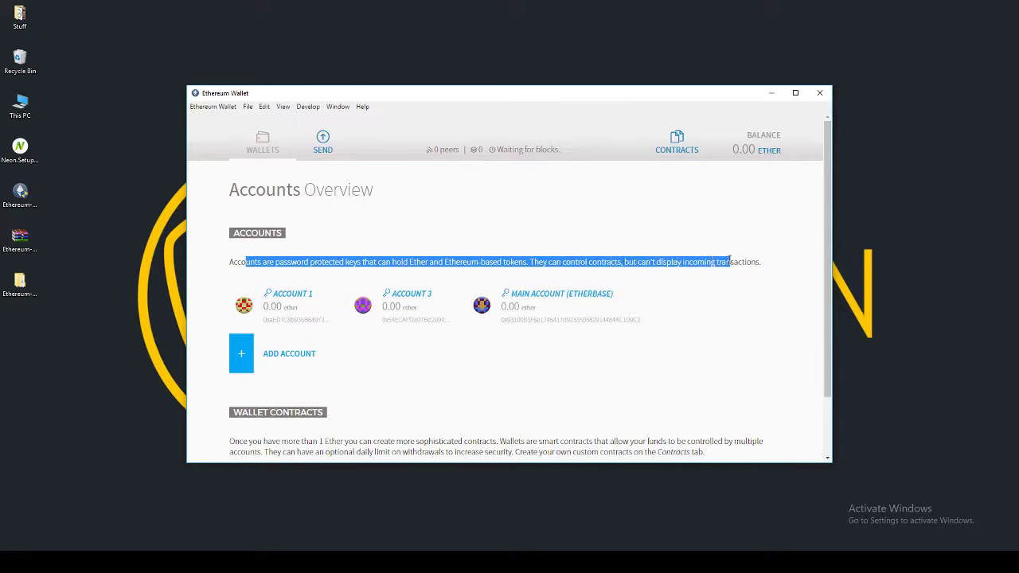
{"action": "left_click", "coordinate": [729, 261]}
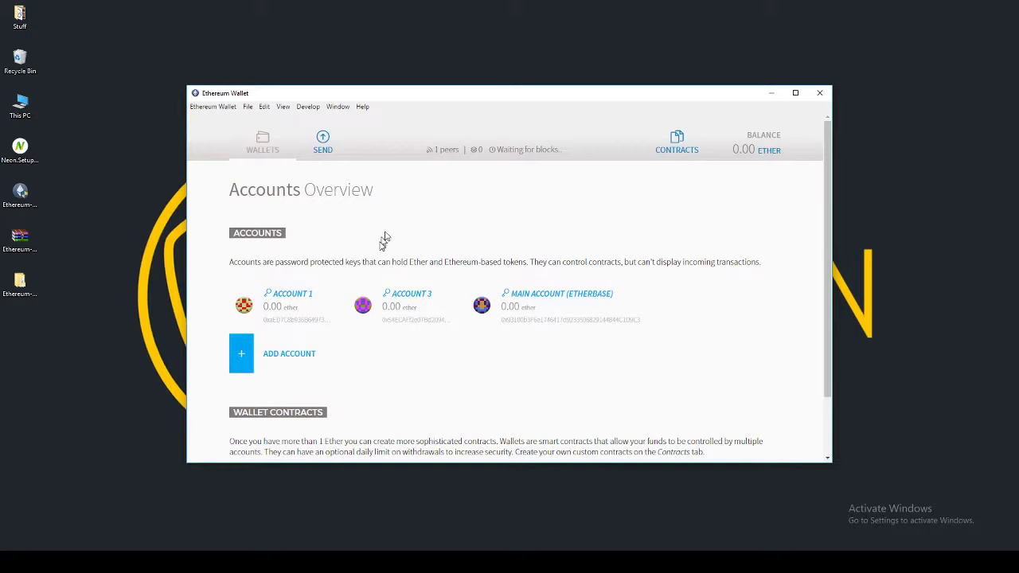
Create a new account via File > New account, entering and confirming its password
{"action": "left_click", "coordinate": [247, 106]}
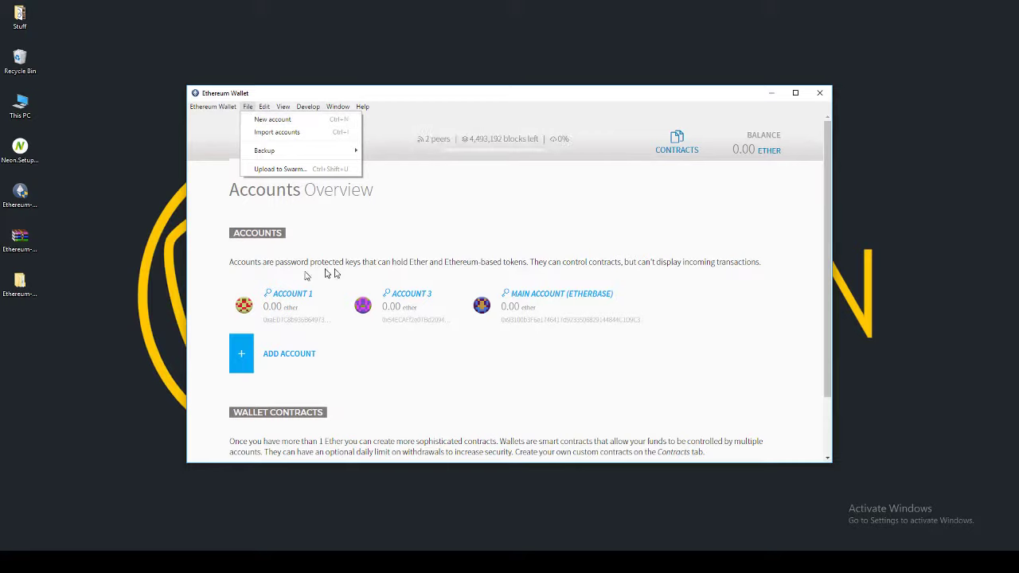
{"action": "left_click", "coordinate": [288, 122]}
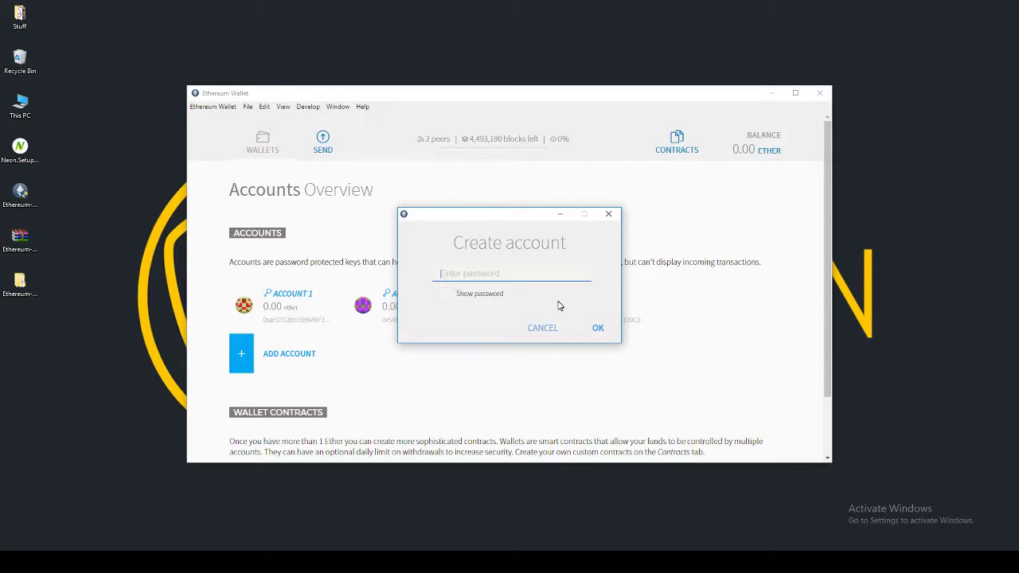
{"action": "type", "text": "••"}
{"action": "key", "text": "Return"}
{"action": "left_click", "coordinate": [598, 328]}
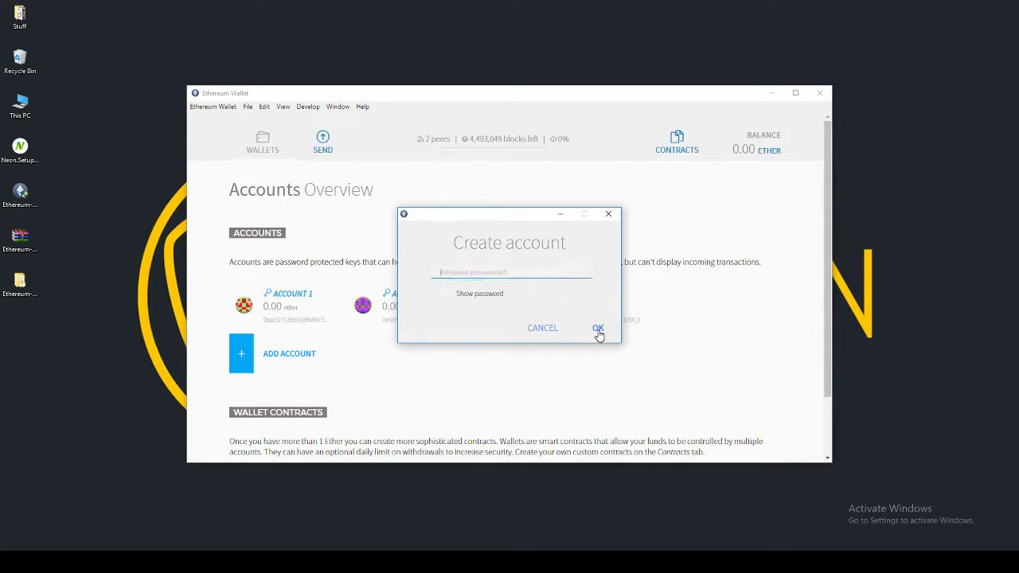
{"action": "type", "text": "•"}
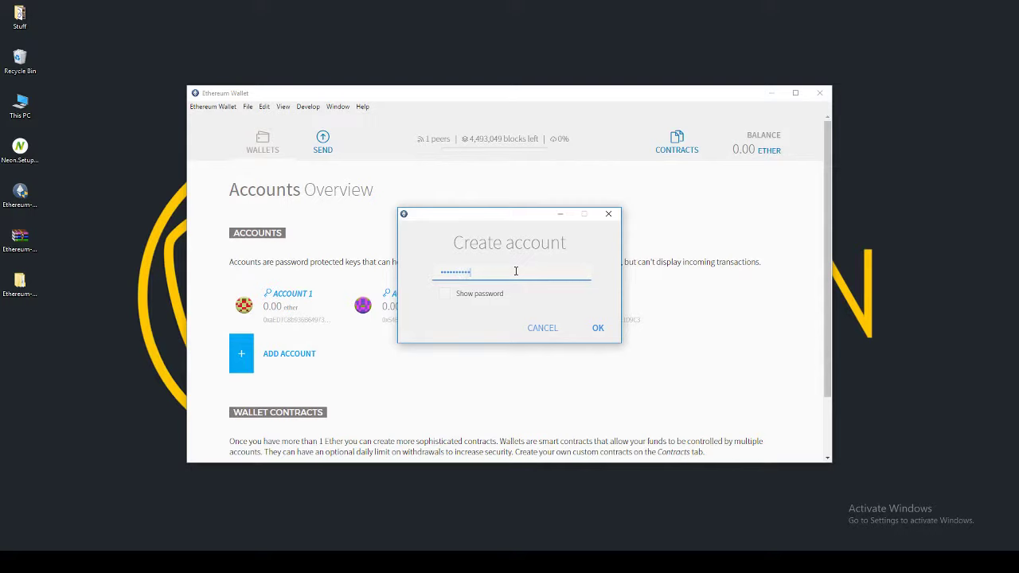
{"action": "left_click", "coordinate": [598, 329]}
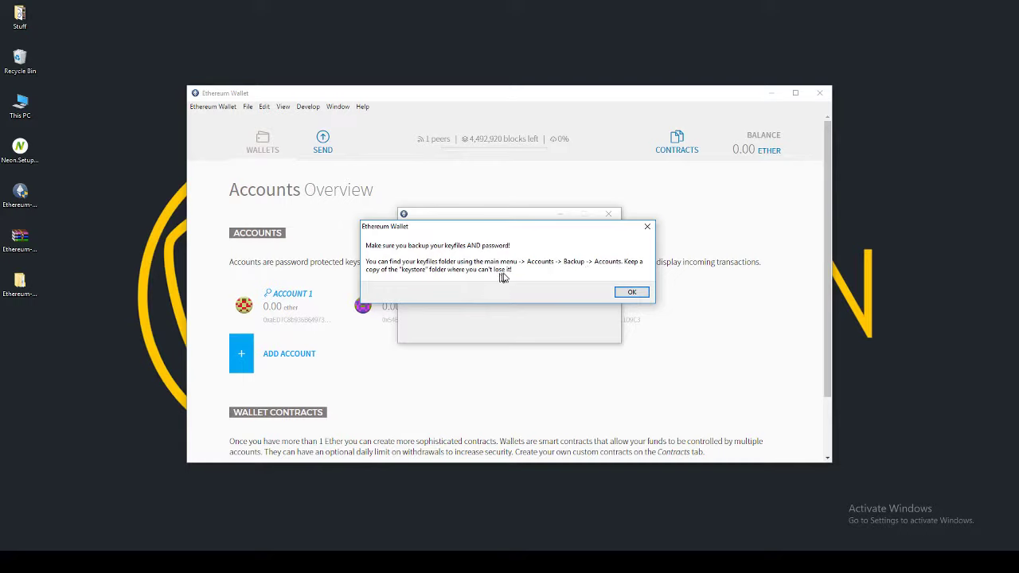
Dismiss the keyfile backup reminder so Account 4 appears with 0.00 ether
{"action": "left_click", "coordinate": [631, 292]}
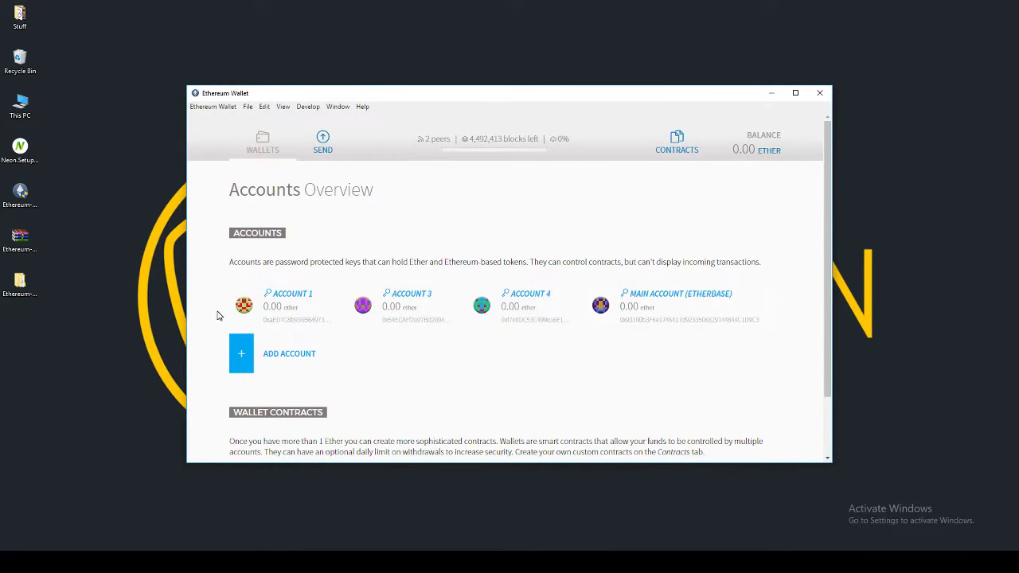
{"action": "left_click", "coordinate": [529, 300]}
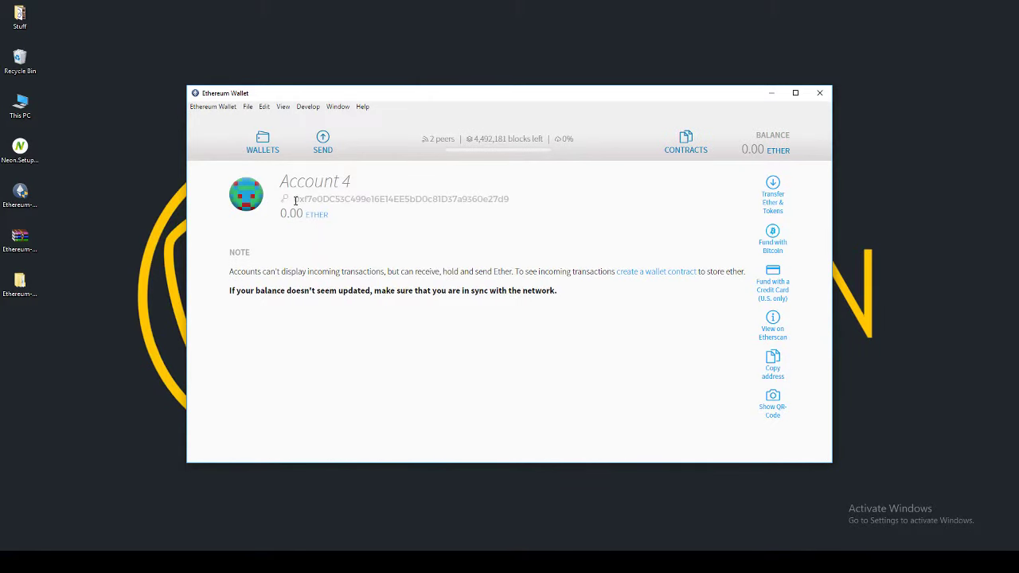
{"action": "left_click_drag", "start_coordinate": [294, 200], "coordinate": [510, 203]}
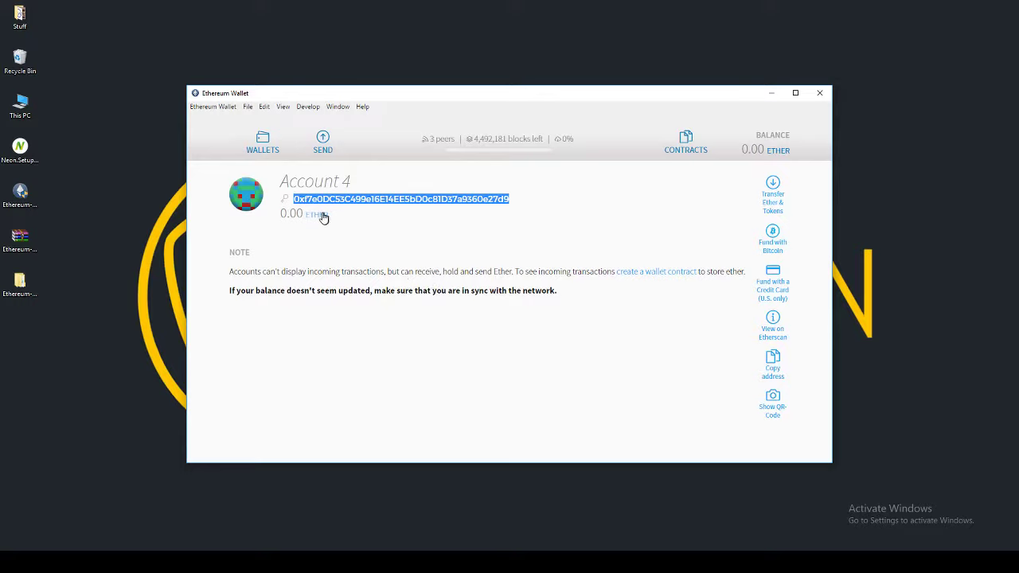
{"action": "double_click", "coordinate": [292, 213]}
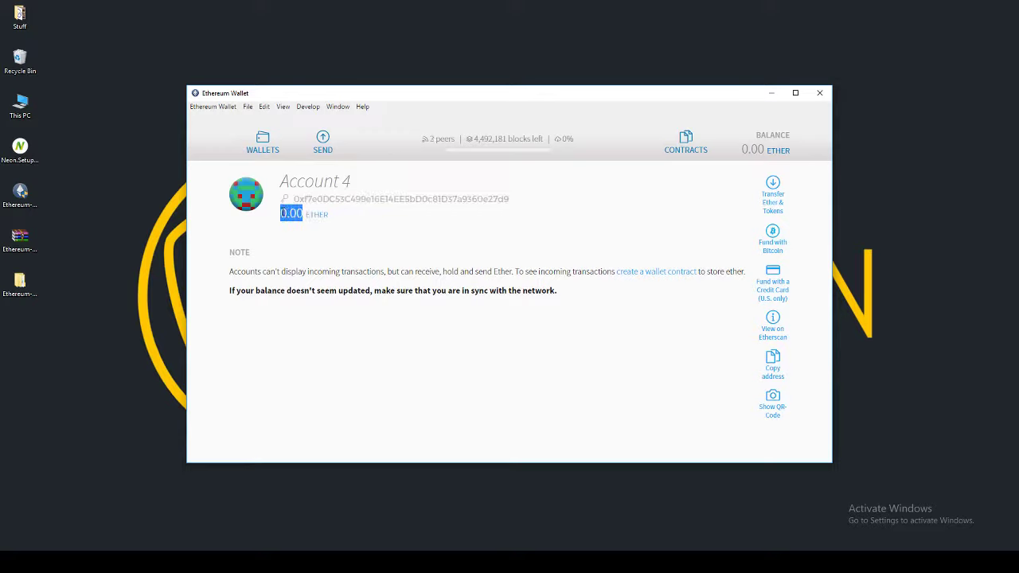
{"action": "left_click", "coordinate": [242, 271]}
{"action": "left_click_drag", "start_coordinate": [243, 272], "coordinate": [502, 267]}
{"action": "left_click", "coordinate": [553, 272]}
{"action": "left_click_drag", "start_coordinate": [228, 292], "coordinate": [550, 298]}
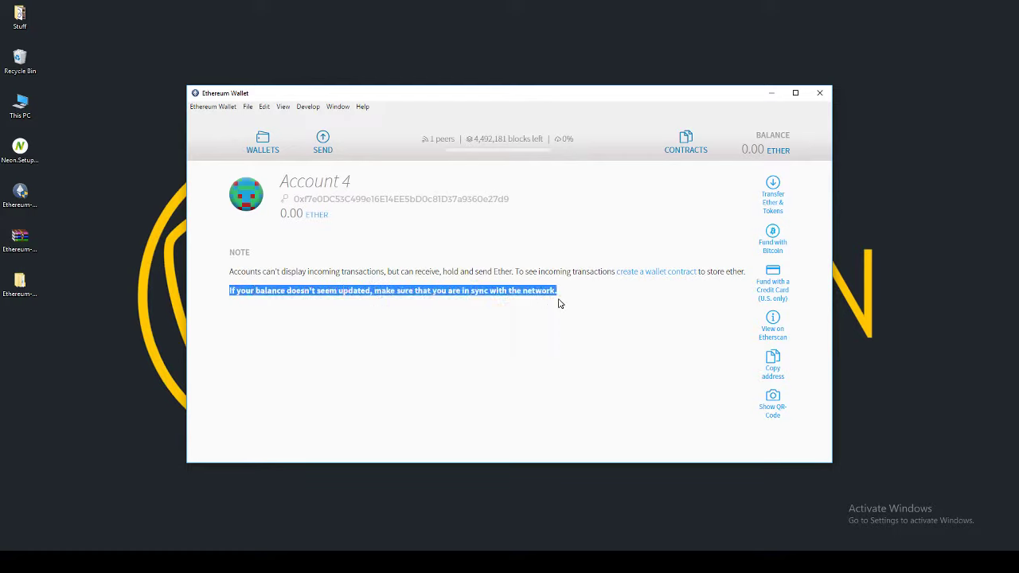
{"action": "left_click", "coordinate": [356, 259]}
{"action": "left_click_drag", "start_coordinate": [339, 220], "coordinate": [275, 219]}
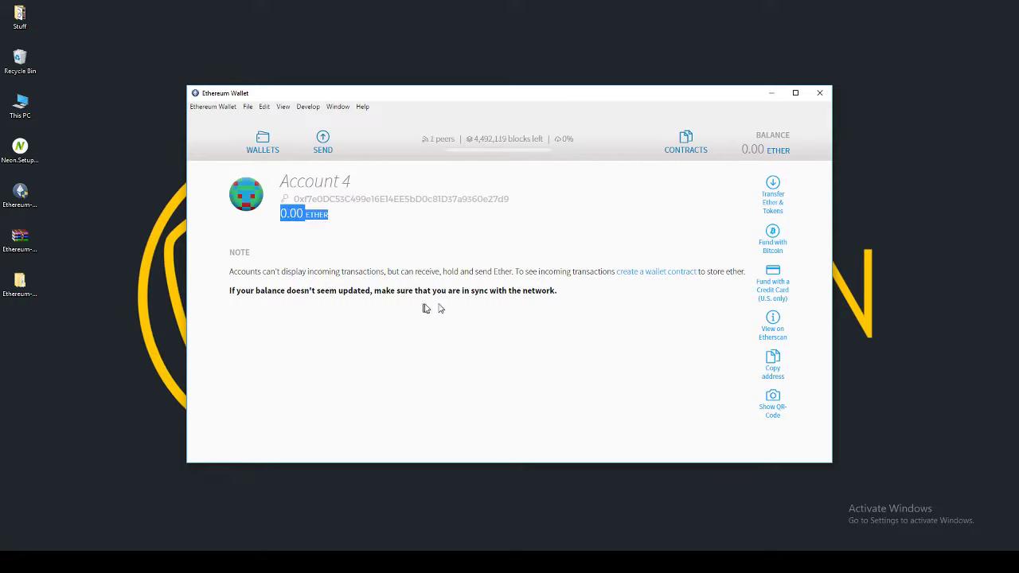
{"action": "left_click", "coordinate": [503, 140]}
{"action": "left_click_drag", "start_coordinate": [295, 198], "coordinate": [535, 199]}
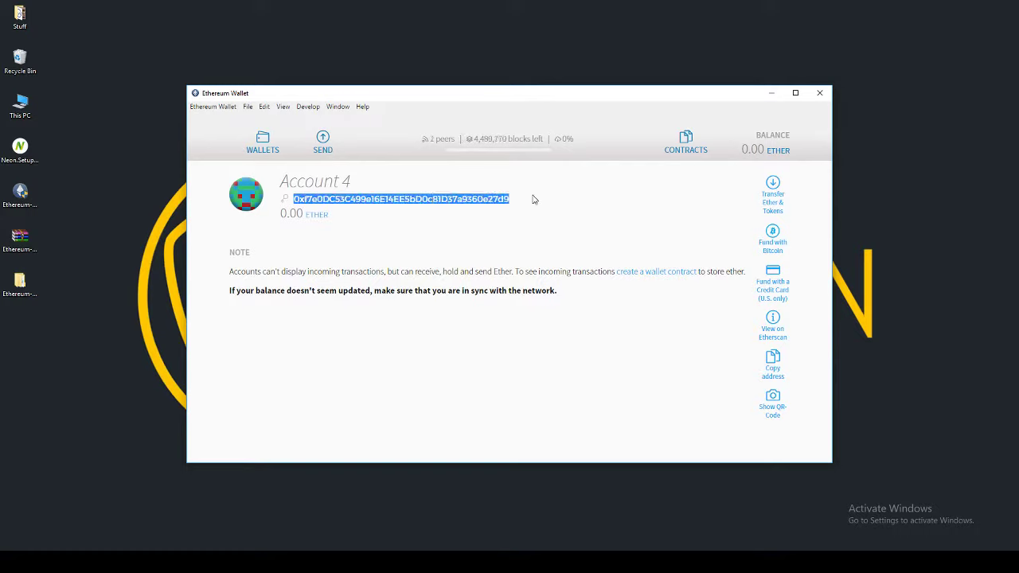
{"action": "left_click", "coordinate": [356, 199]}
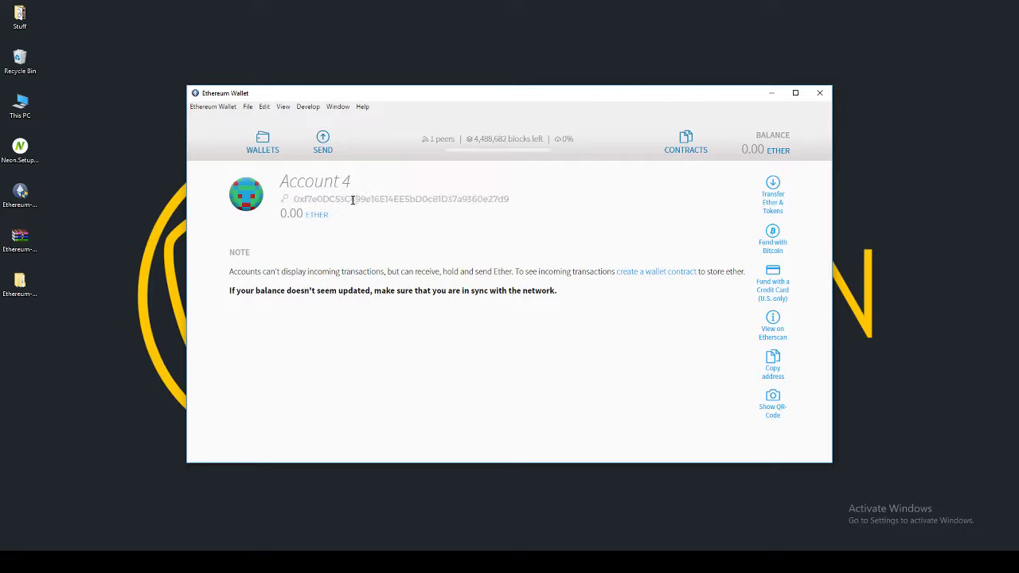
{"action": "left_click_drag", "start_coordinate": [353, 200], "coordinate": [329, 199]}
{"action": "left_click", "coordinate": [424, 195]}
Replace the name 'Account 4' with 'AlainAlain'
{"action": "left_click_drag", "start_coordinate": [344, 184], "coordinate": [280, 182]}
{"action": "key", "text": "BackSpace"}
{"action": "key", "text": "Delete"}
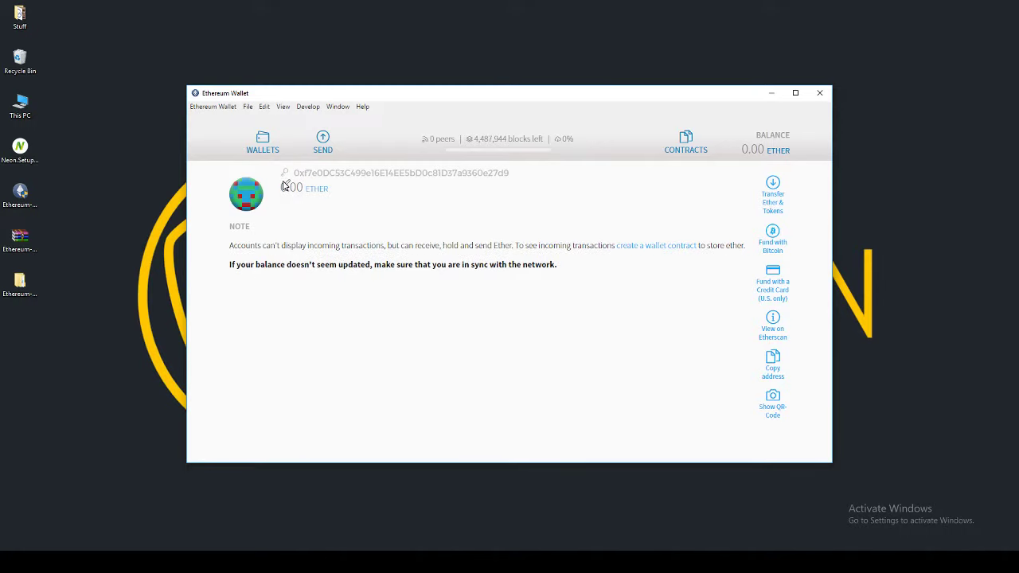
{"action": "type", "text": "Alain"}
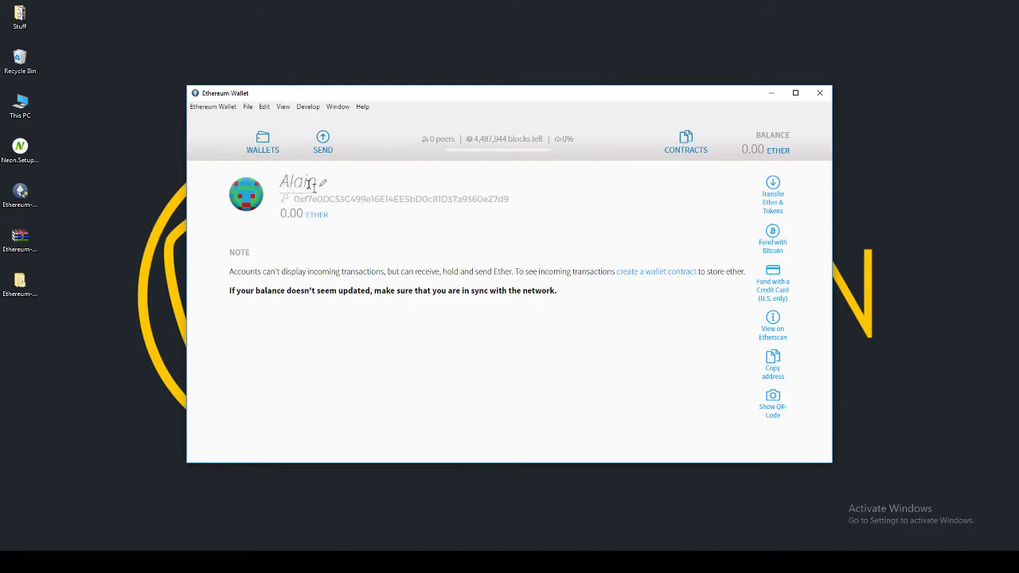
{"action": "left_click", "coordinate": [390, 239]}
Move the wallet window to the left of the desktop and drag its right edge in to narrow it
{"action": "left_click_drag", "start_coordinate": [655, 101], "coordinate": [532, 130]}
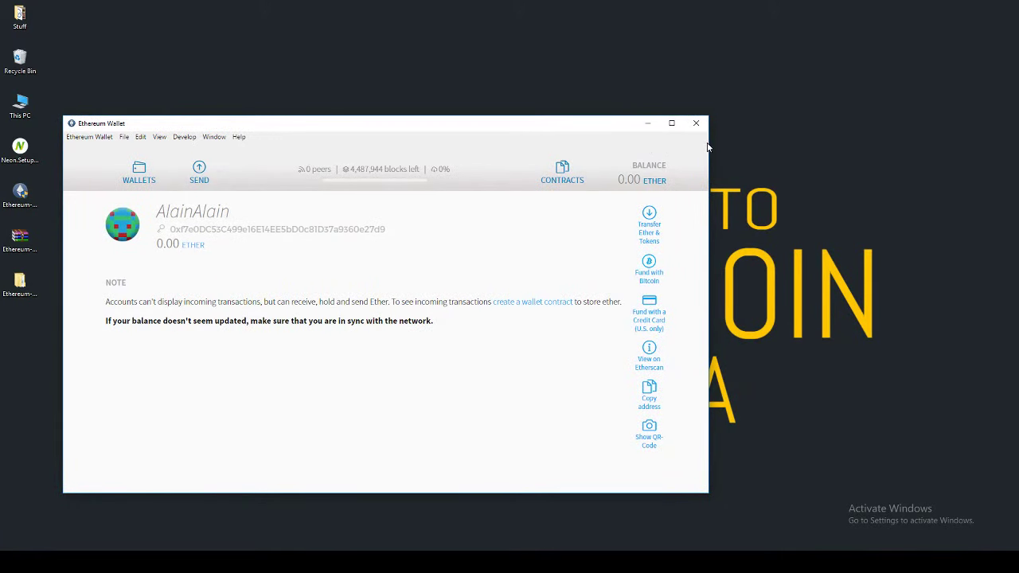
{"action": "left_click_drag", "start_coordinate": [707, 142], "coordinate": [488, 173]}
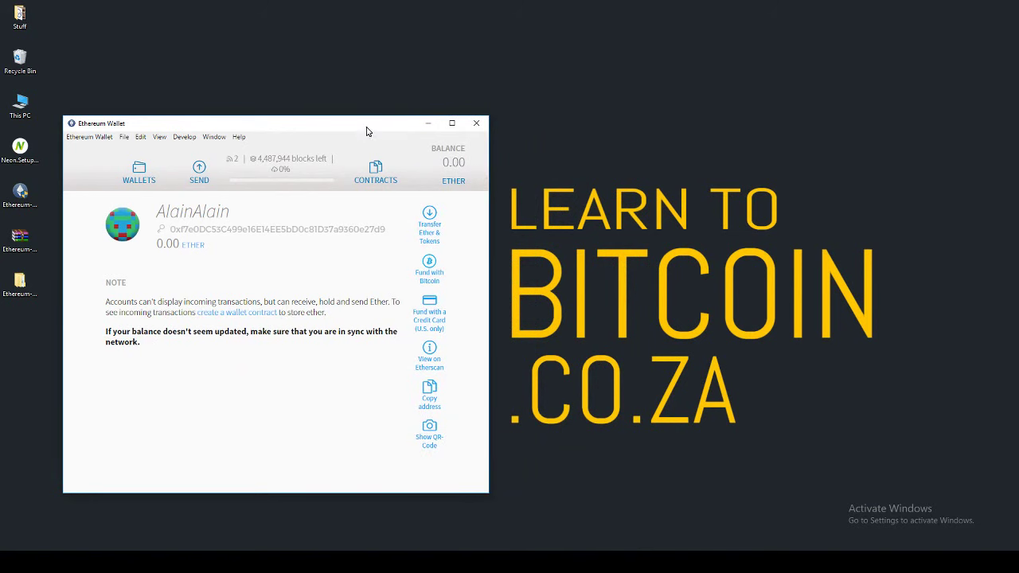
{"action": "left_click_drag", "start_coordinate": [366, 131], "coordinate": [375, 122]}
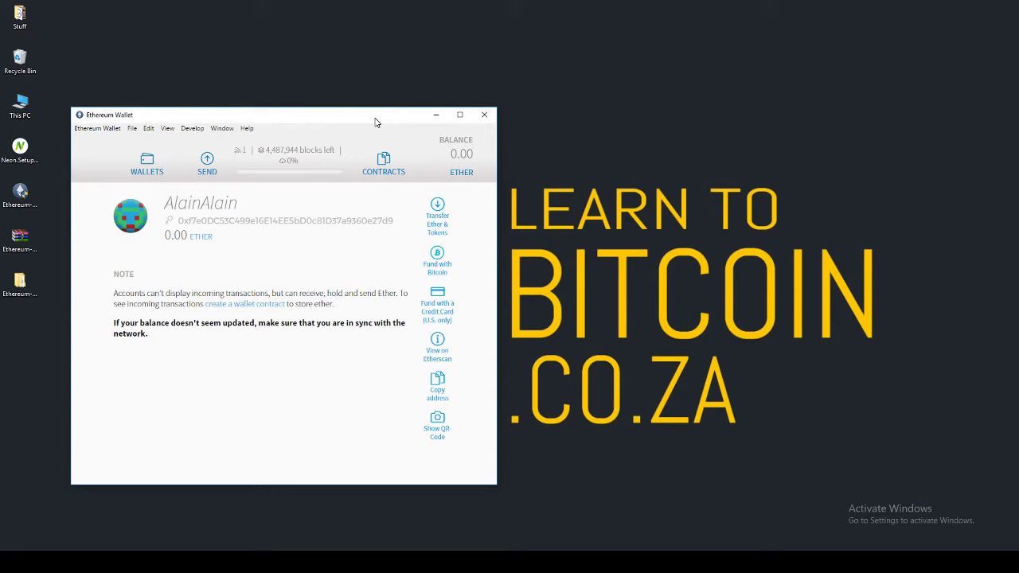